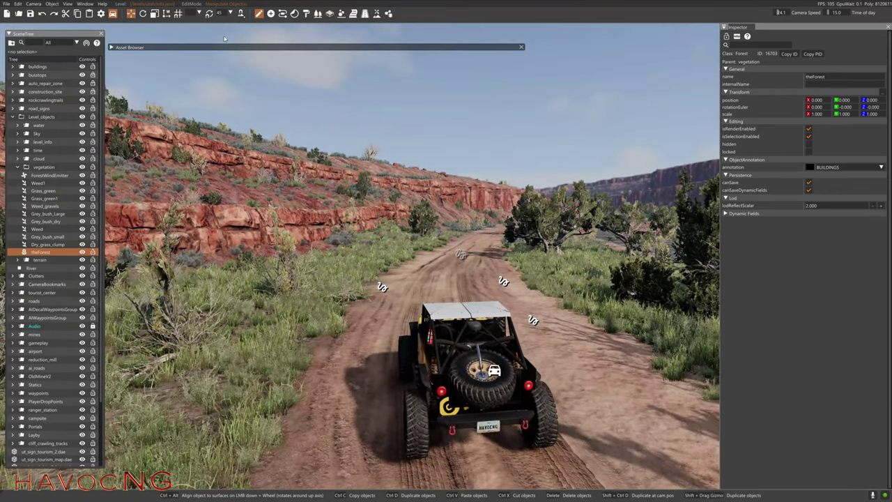
- Open the experimental Vehicle Detail Viewer and close the Asset Browser
left_click(85, 4)
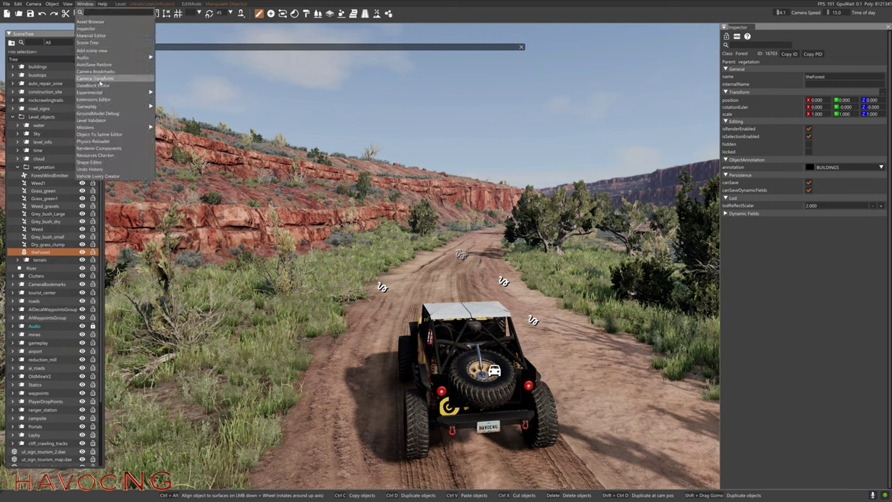
mouse_move(102, 94)
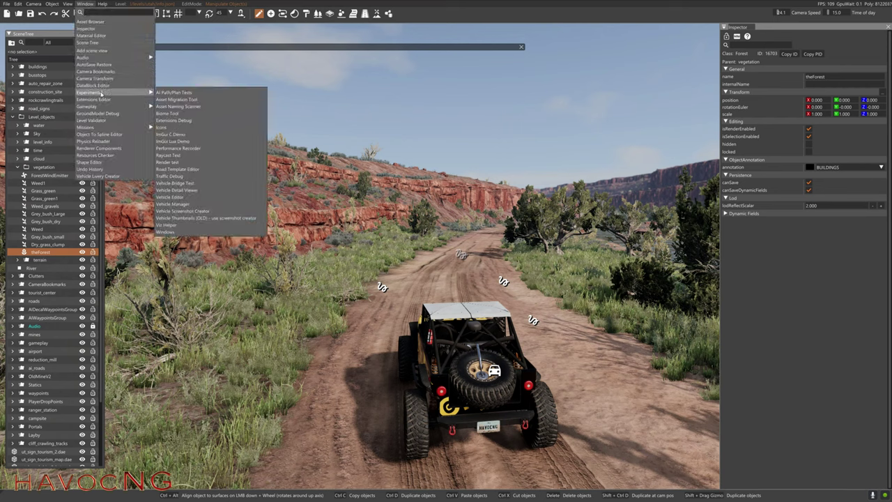
left_click(185, 191)
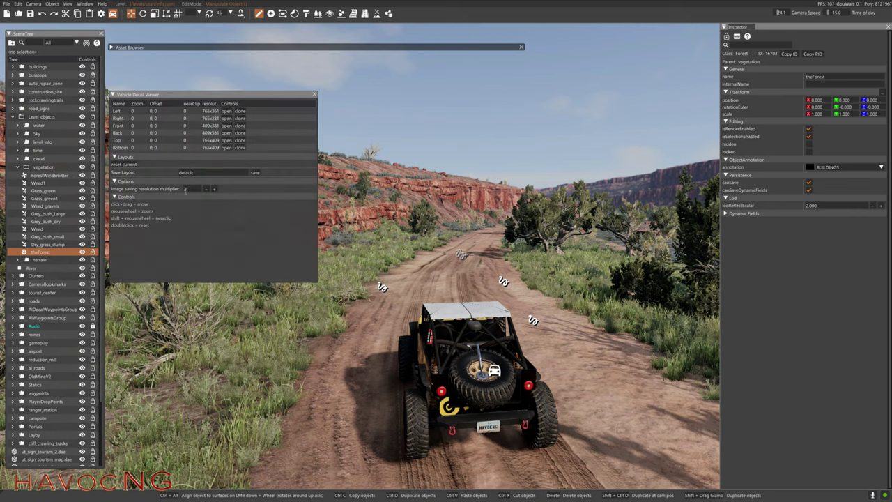
left_click_drag(208, 95, 216, 72)
left_click(522, 46)
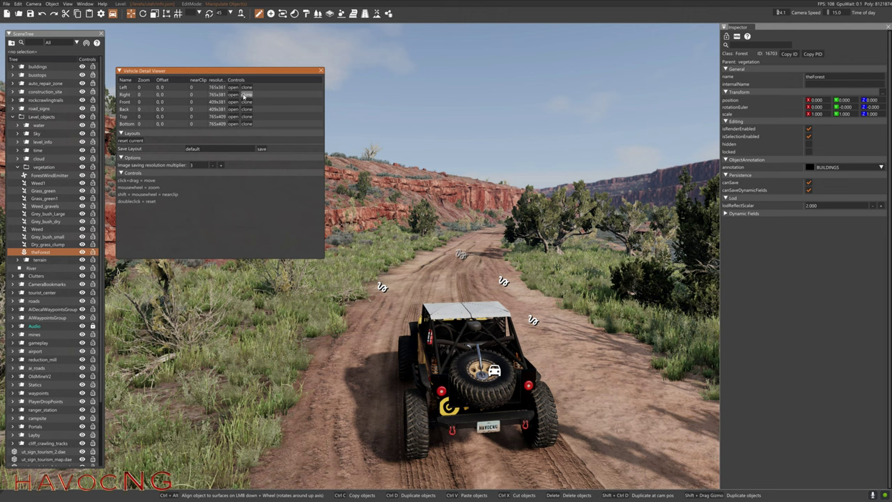
- Show the vehicle's Left detail view and close the Vehicle Detail Viewer
left_click(233, 87)
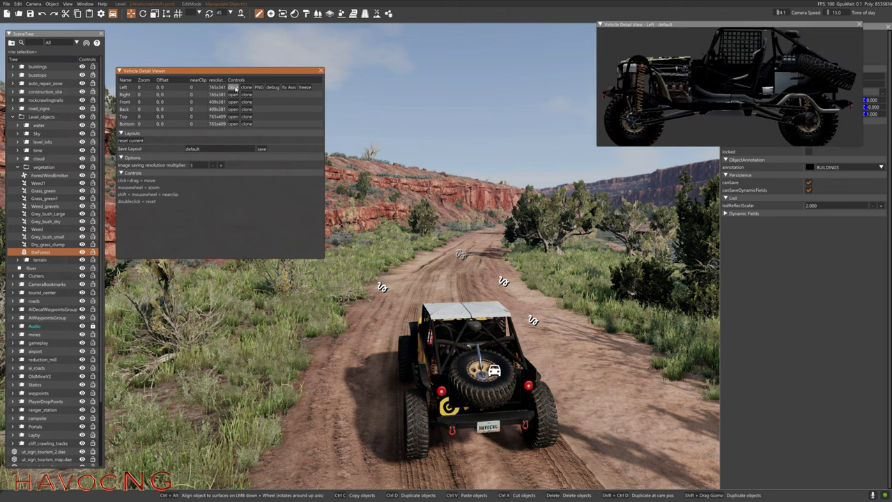
left_click(320, 71)
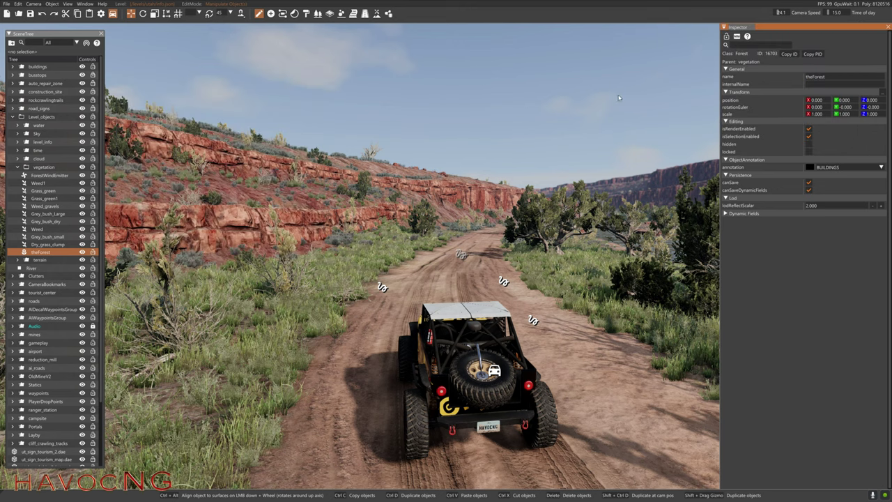
- Bring up the experimental Vehicle Detail Viewer again, show the Left detail view and move its window closer to the scene's centre
left_click(85, 4)
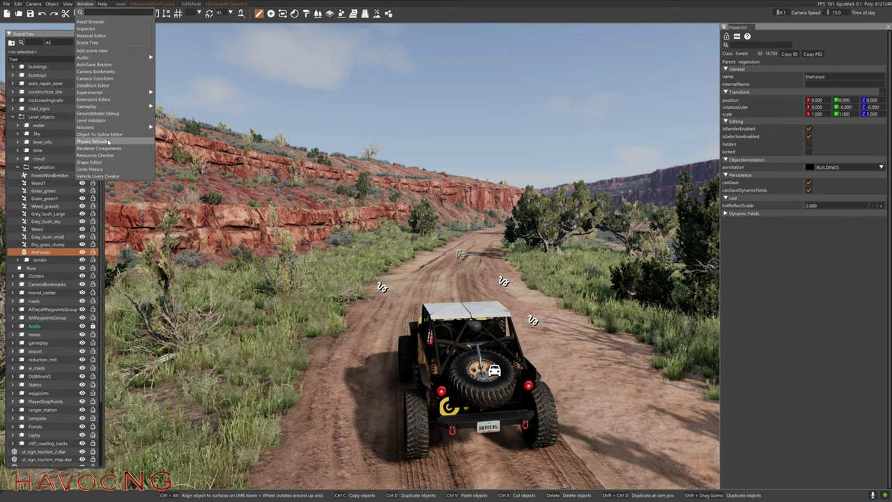
mouse_move(103, 91)
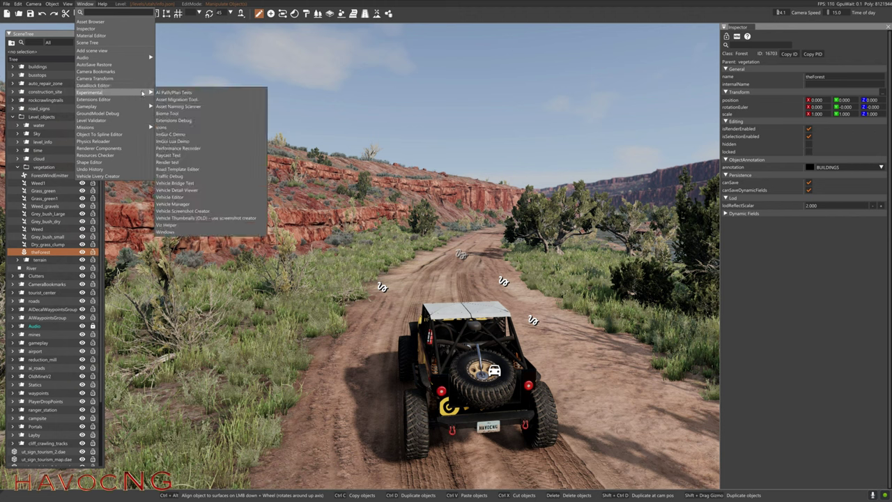
left_click(177, 190)
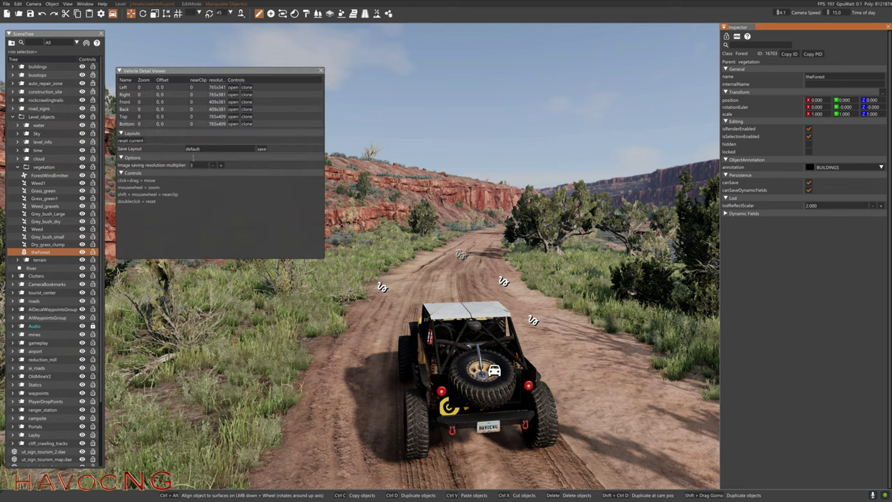
left_click(232, 87)
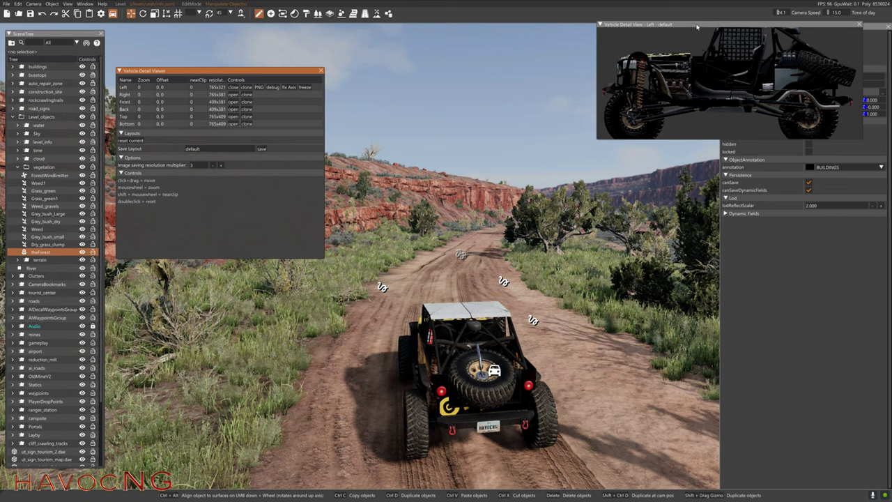
left_click_drag(697, 25, 607, 64)
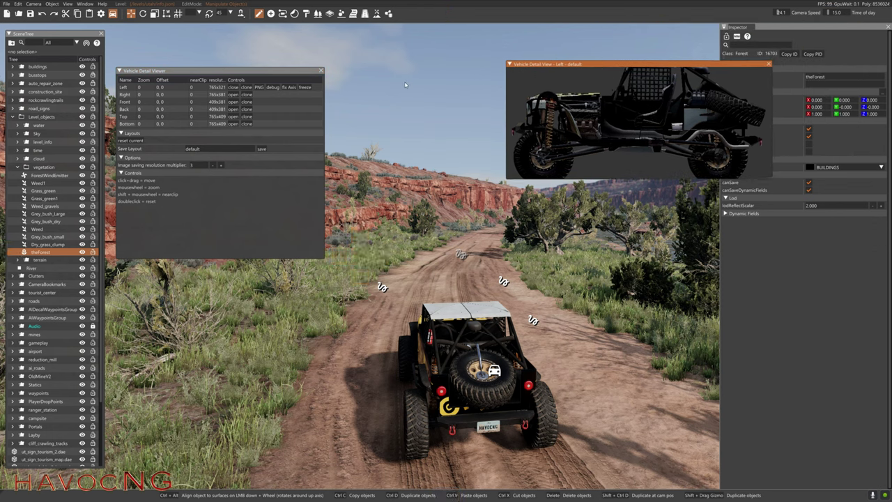
- Leave the world editor and stack the Left detail view above the Vehicle Detail Viewer, clear of the vehicle
key("F11")
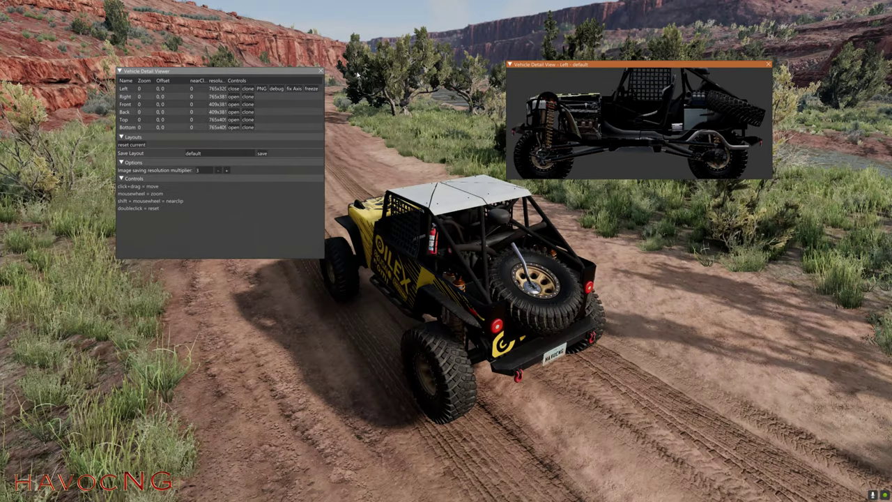
left_click_drag(300, 74, 852, 230)
left_click_drag(645, 65, 751, 96)
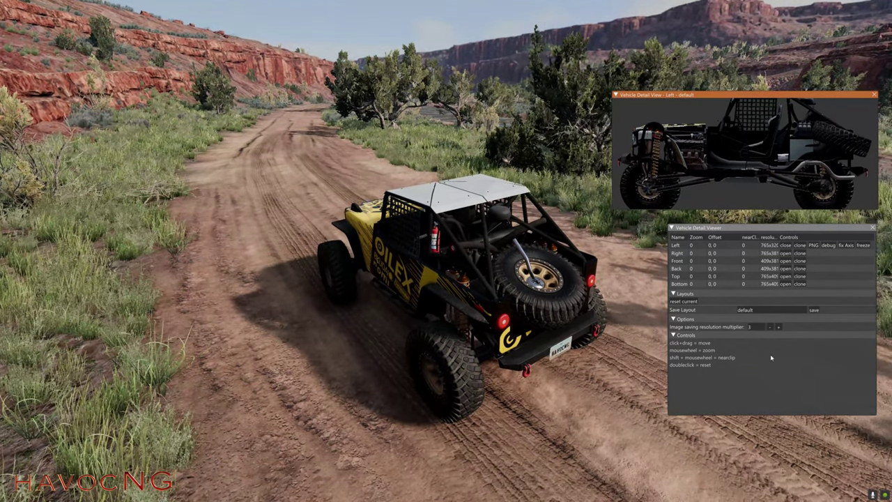
left_click(725, 230)
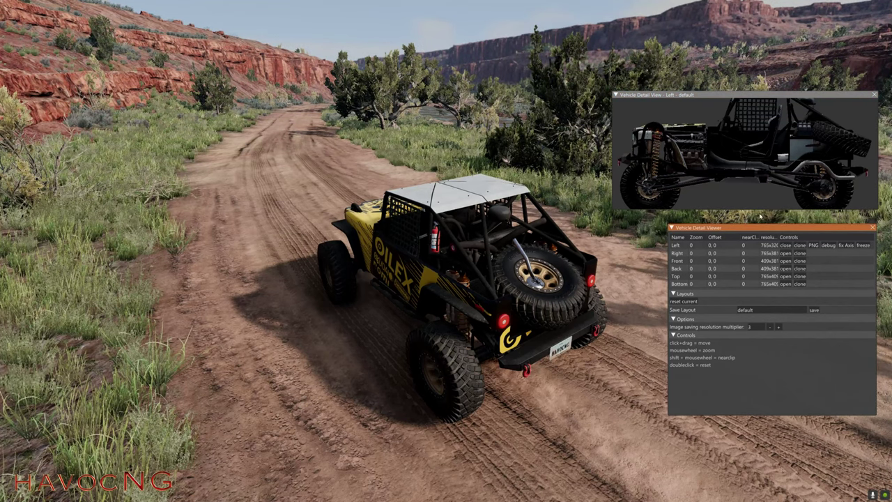
- Adjust the near clip of the Left detail view to slice through the off-road buggy's body
left_click(674, 153)
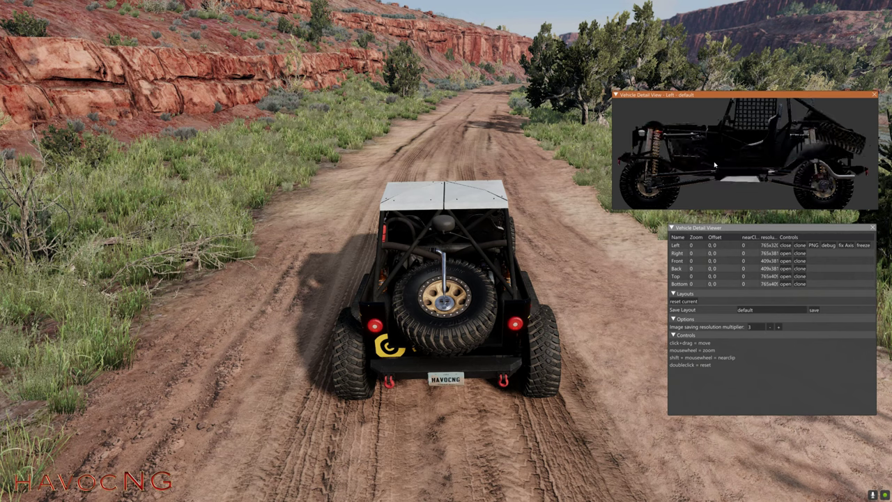
scroll(714, 162, "up", 4, "shift")
scroll(714, 163, "down", 2, "shift")
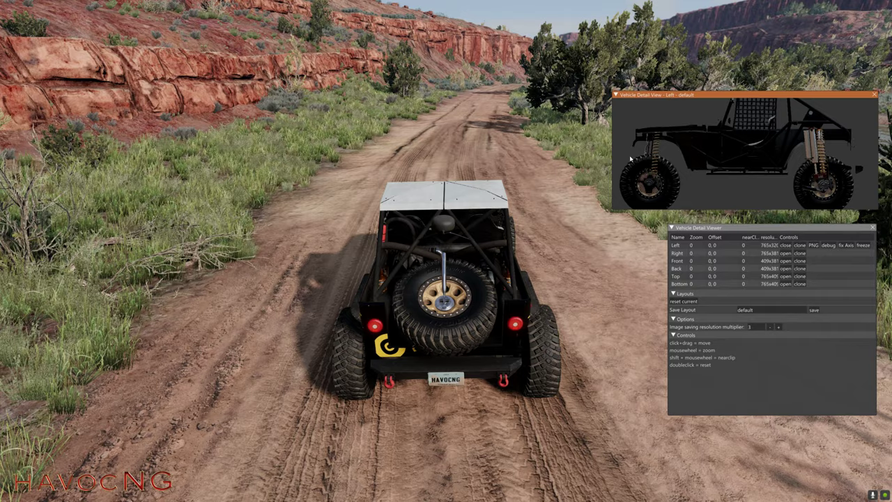
- Drive the buggy along the dirt trail while panning the Left detail view to examine the front suspension and engine
key("Up")
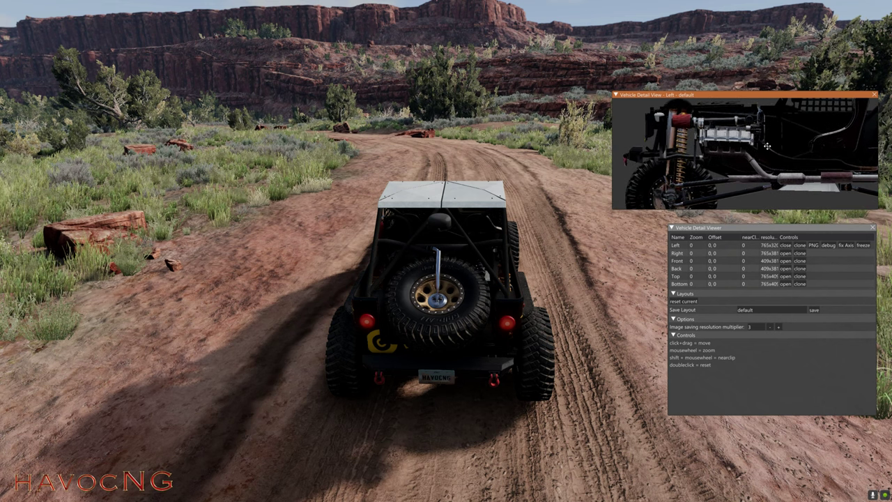
left_click_drag(766, 145, 770, 135)
left_click_drag(727, 164, 730, 164)
key("Up")
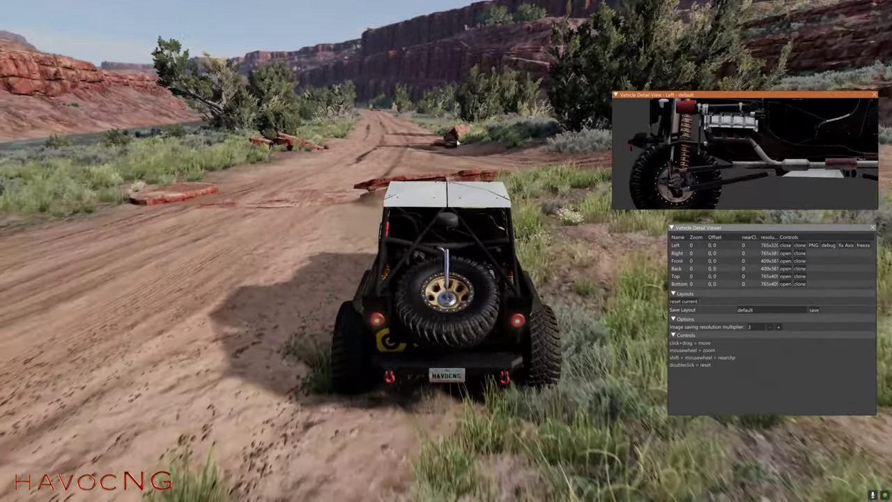
mouse_move(736, 148)
left_mouse_down()
mouse_move(704, 146)
mouse_move(733, 149)
left_mouse_up()
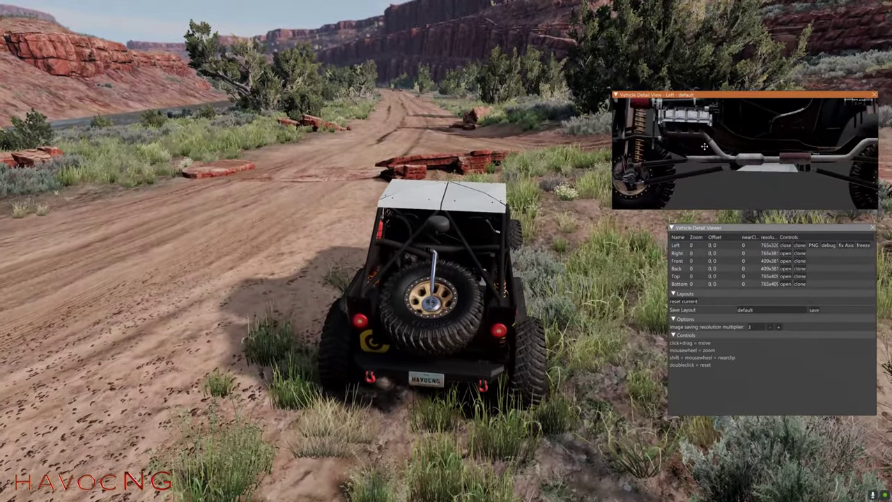
- Zoom the Left detail view out to the whole buggy and adjust its near clip to show the outer bodywork
scroll(710, 147, "down", 5)
scroll(733, 150, "down", 1)
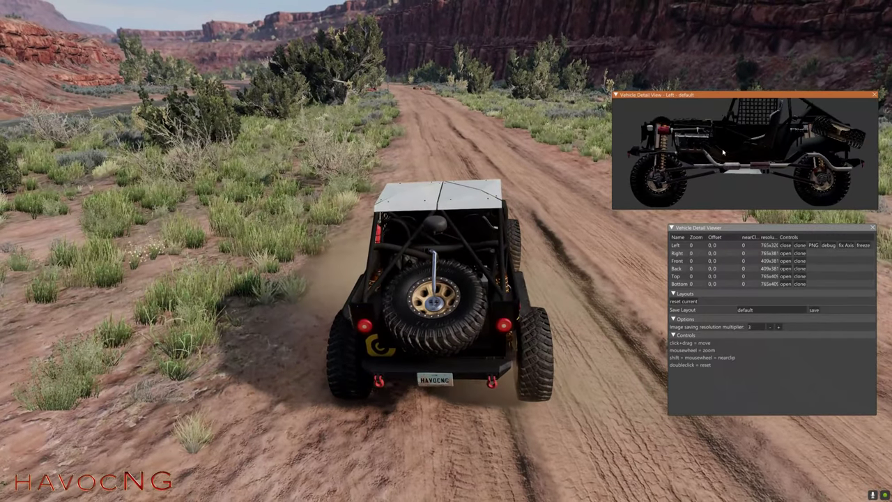
scroll(722, 151, "up", 2, "shift")
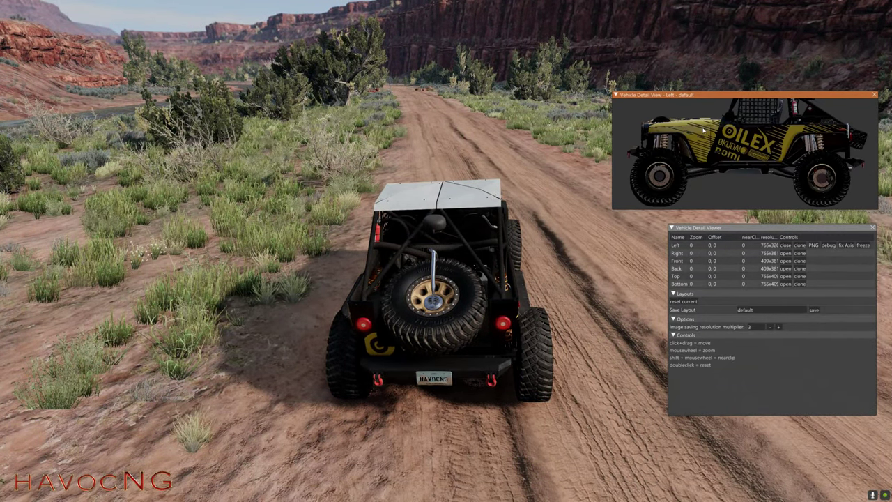
key("F11")
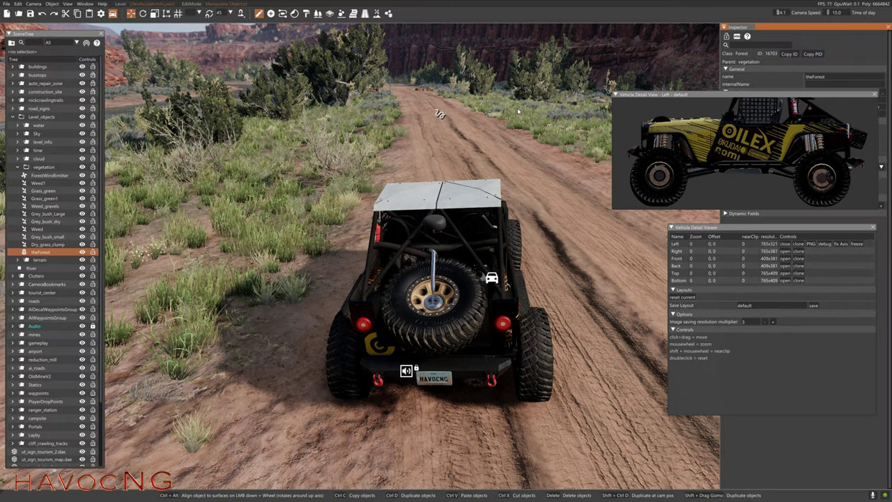
key("F11")
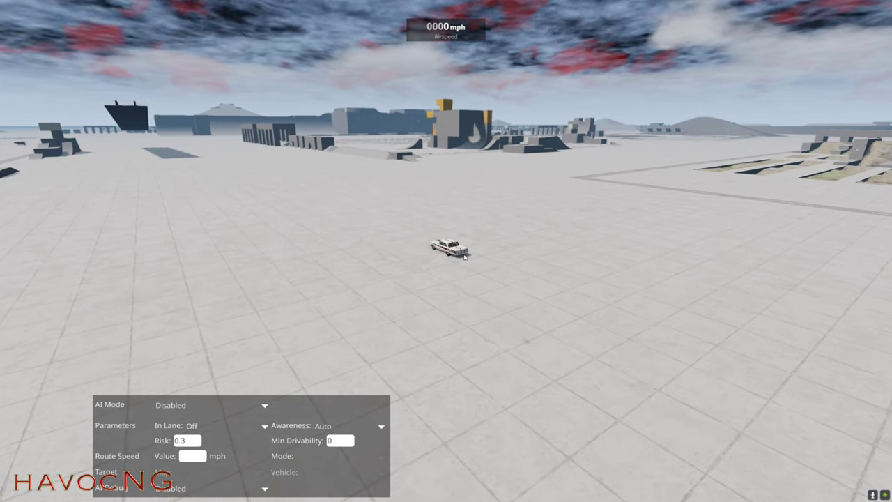
- Open the world editor around the white drag car and show its Left detail view in a narrower, repositioned window
scroll(464, 257, "up", 3)
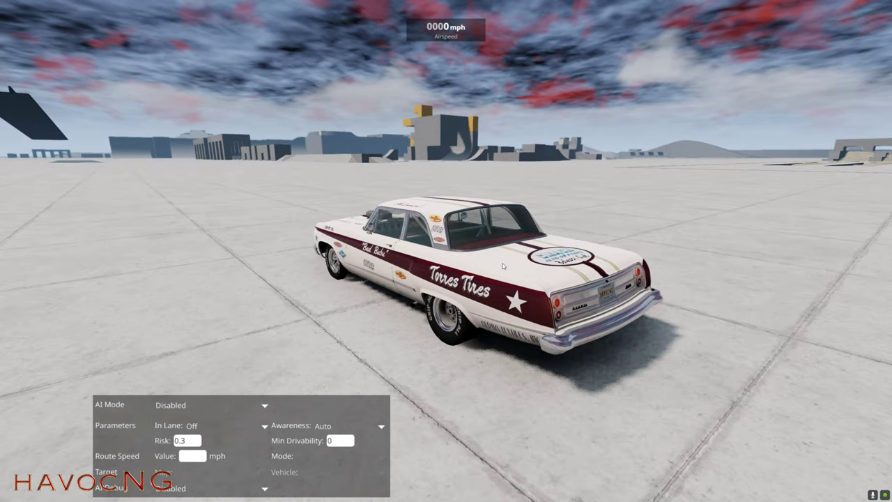
key("F11")
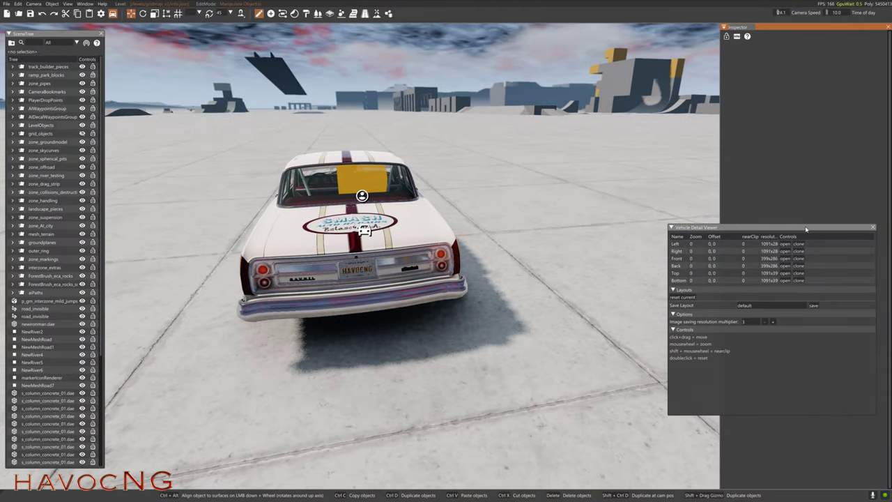
left_click_drag(806, 228, 324, 85)
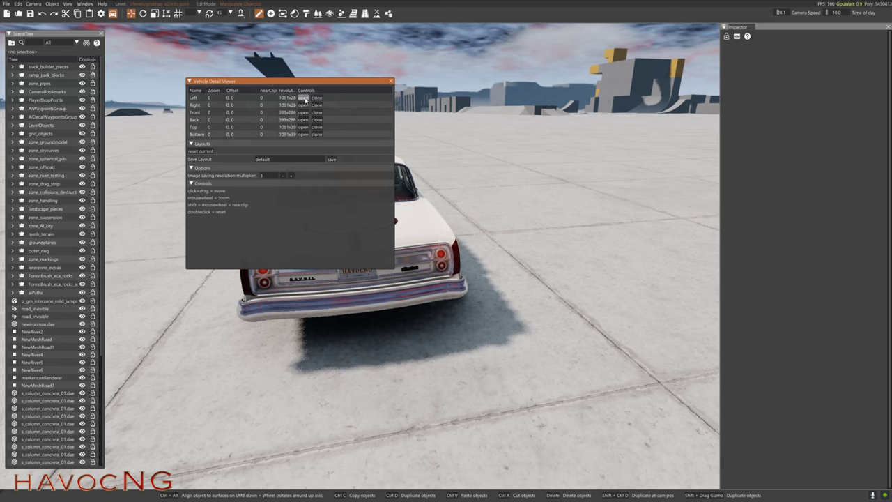
left_click(303, 98)
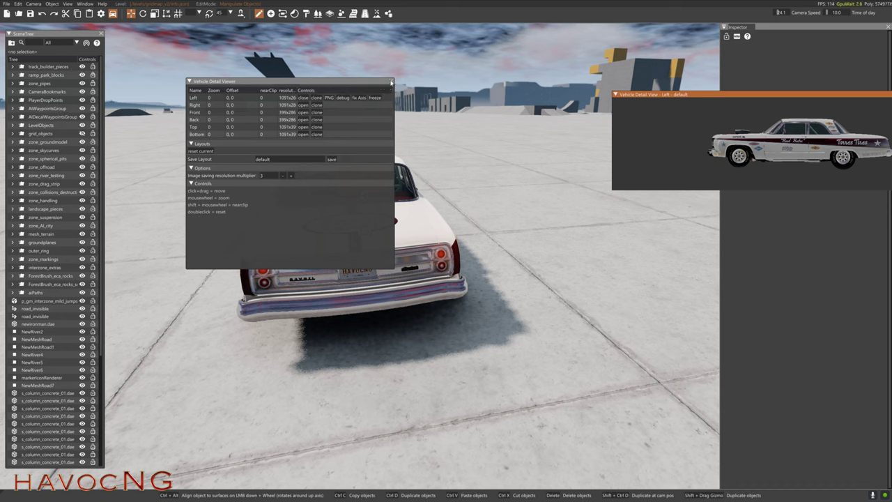
left_click_drag(722, 96, 572, 73)
left_click_drag(463, 168, 616, 170)
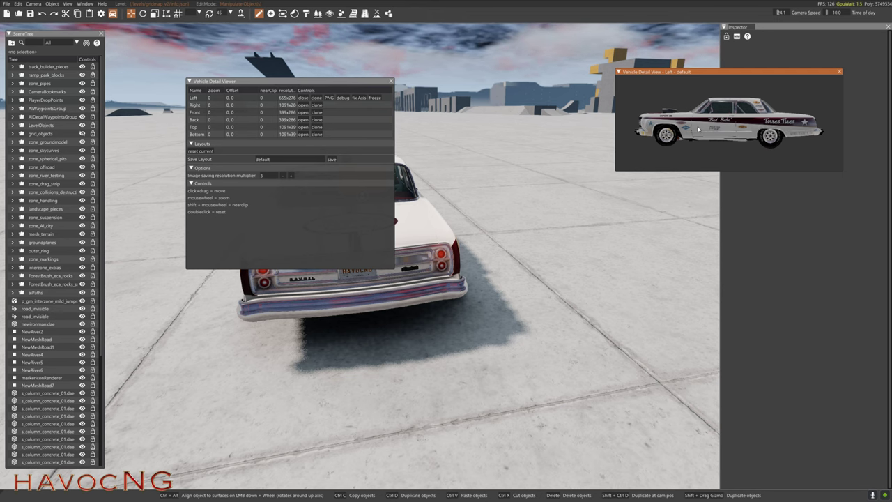
- Slice into the drag car with the Left view's near clip and zoom in on the rear wheel
scroll(698, 129, "up", 5, "shift")
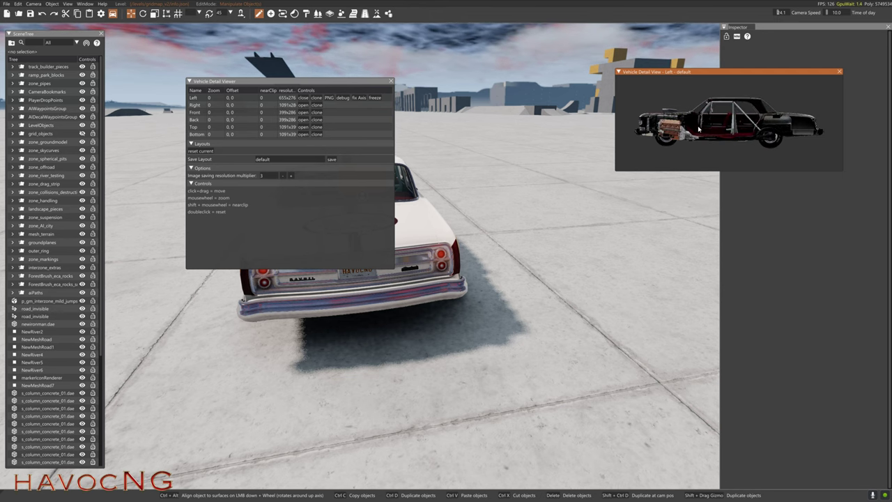
scroll(743, 130, "up", 10)
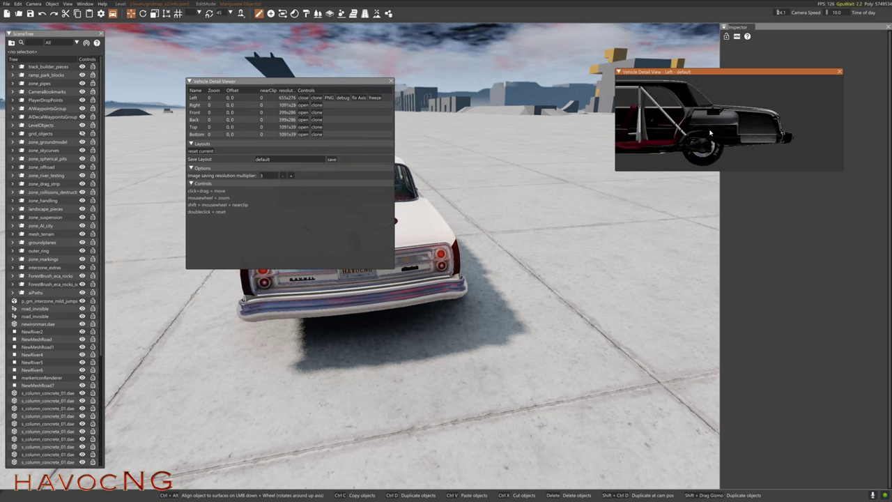
scroll(709, 132, "up", 1)
left_click_drag(697, 138, 730, 103)
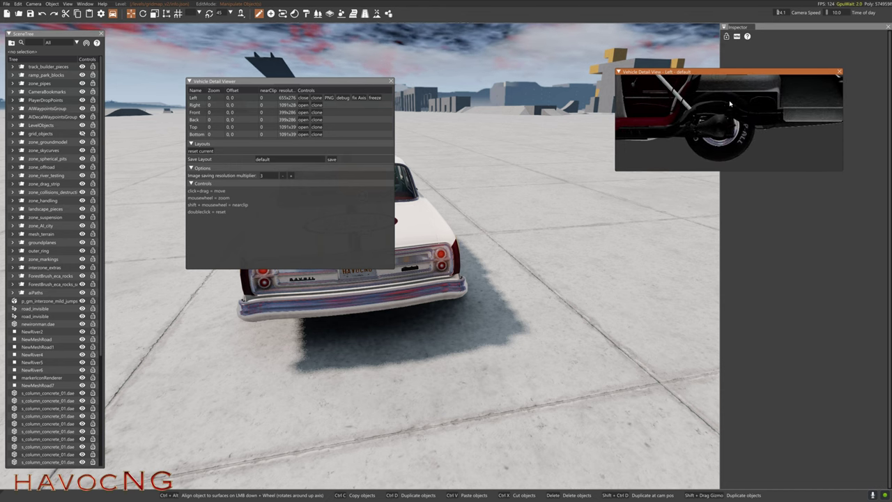
- Vary the near clip back and forth around the rear wheel to examine the axle and differential in cross-section
scroll(727, 110, "up", 3, "shift")
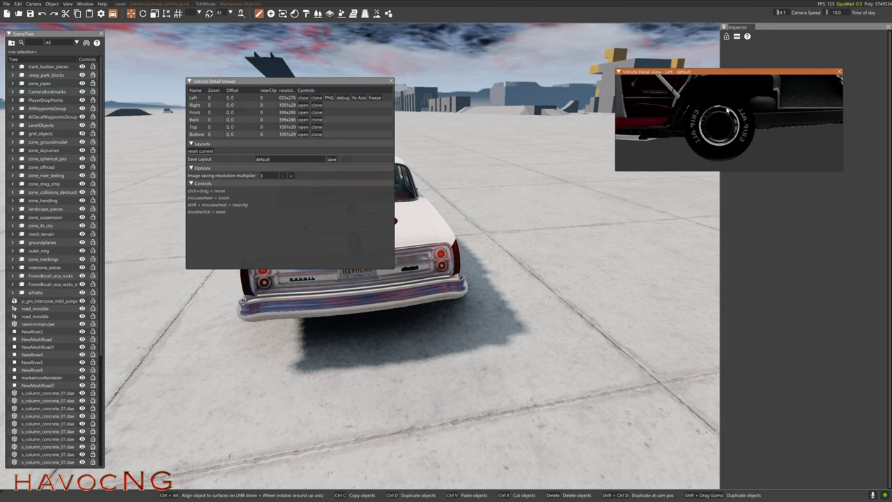
scroll(726, 109, "up", 1, "shift")
scroll(727, 110, "up", 1, "shift")
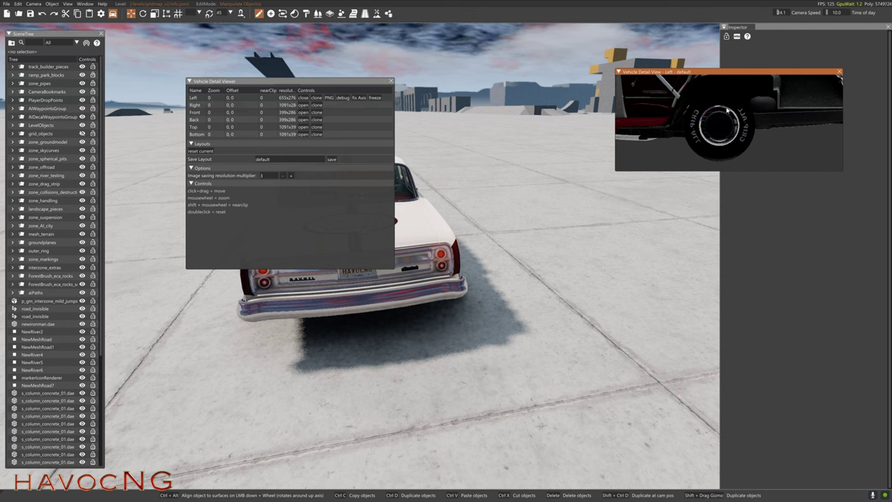
scroll(726, 109, "up", 1, "shift")
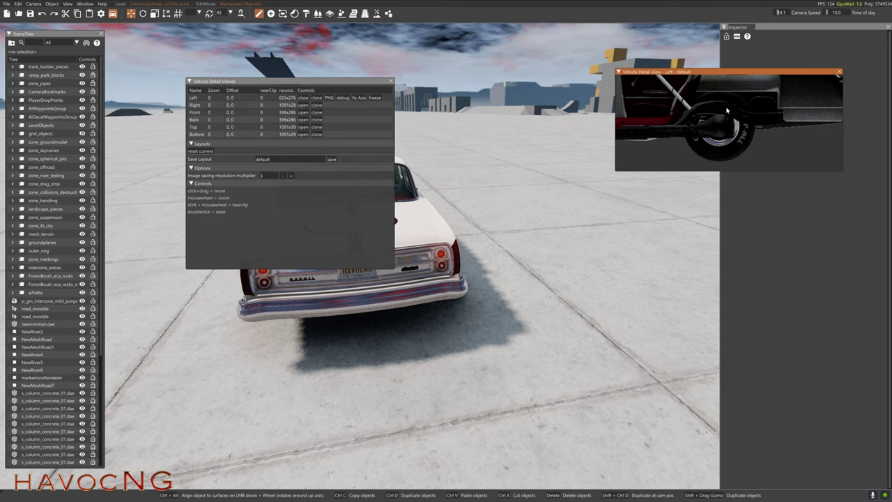
scroll(726, 110, "up", 3, "shift")
scroll(726, 110, "down", 3, "shift")
scroll(726, 109, "down", 1, "shift")
scroll(726, 110, "up", 2, "shift")
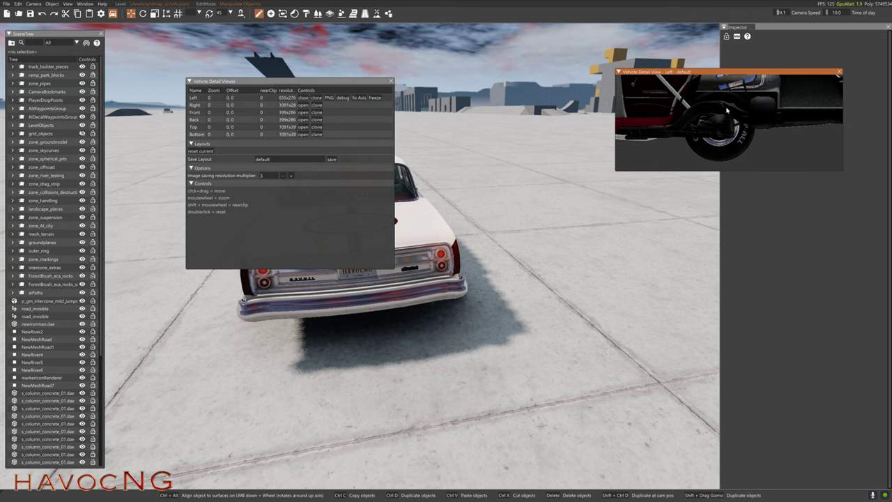
- Adjust the near clip and widen the Left detail view around the rear wheel, and place the Vehicle Detail Viewer window directly beneath that view
scroll(726, 109, "up", 2, "shift")
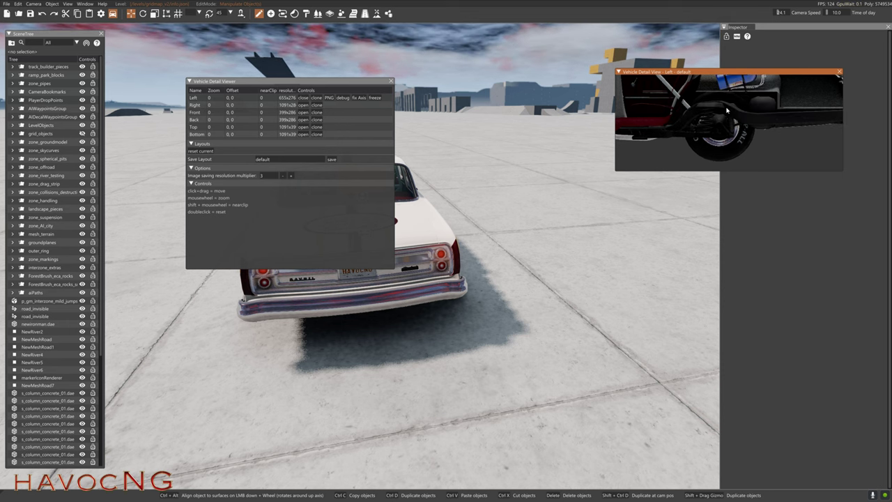
scroll(716, 124, "down", 2)
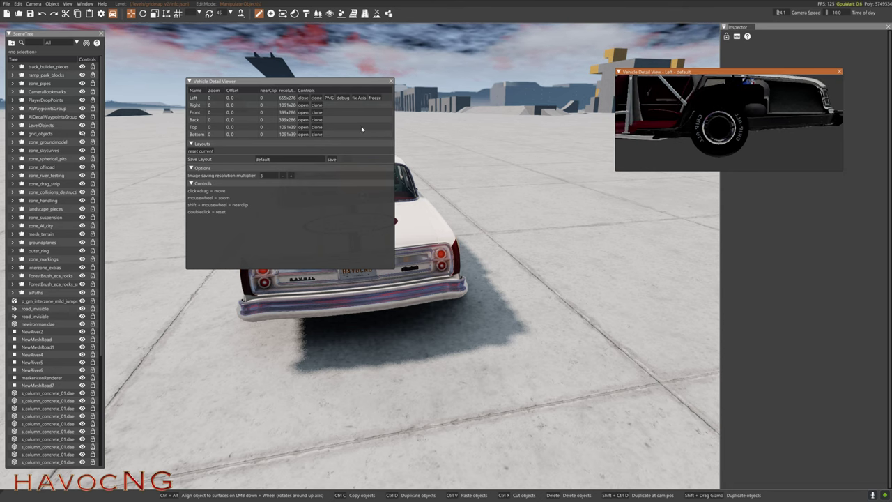
left_click_drag(371, 96, 791, 205)
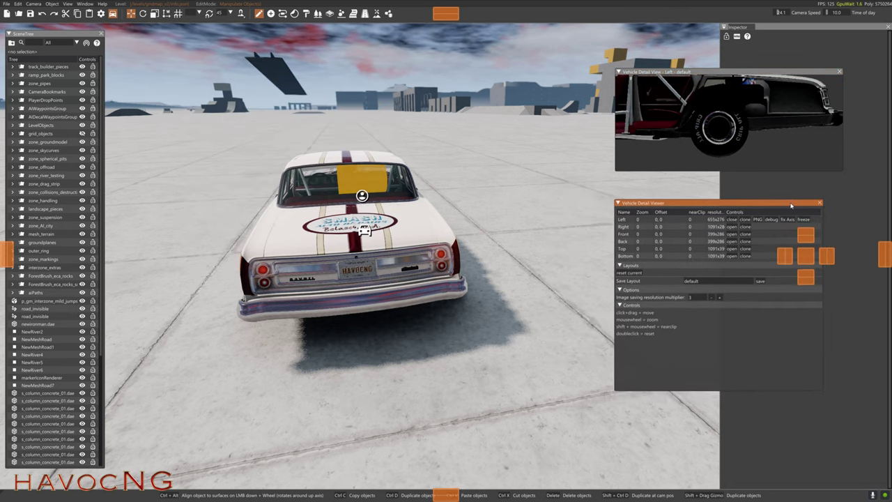
- Leave the world editor and drive the drag car forward, then slow it down, keeping the Left detail view of the rear wheel open
key("F11")
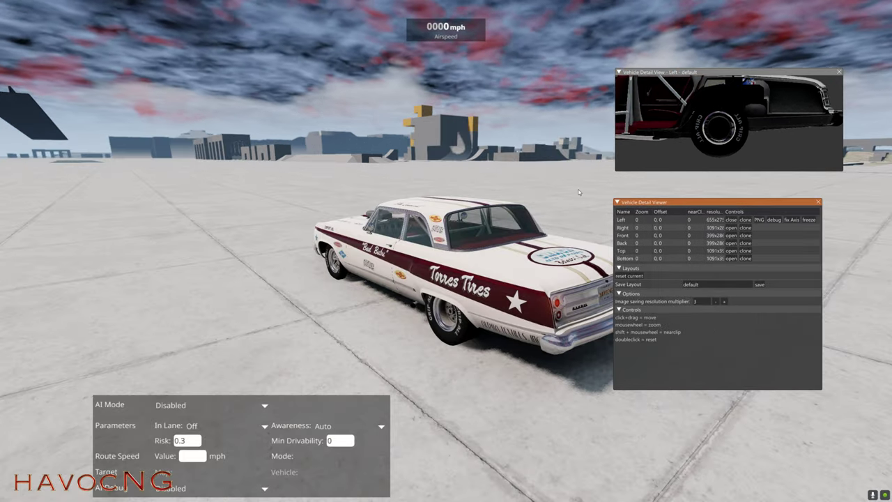
right_click_drag(569, 199, 369, 178)
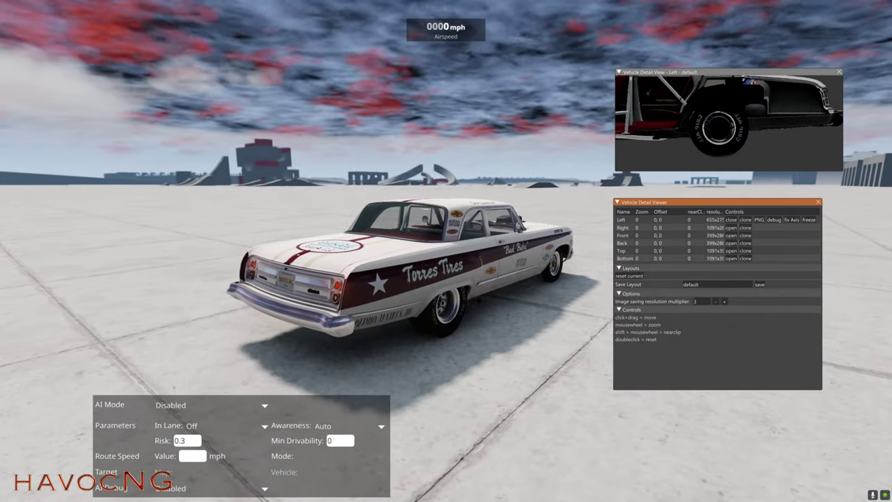
key("Up")
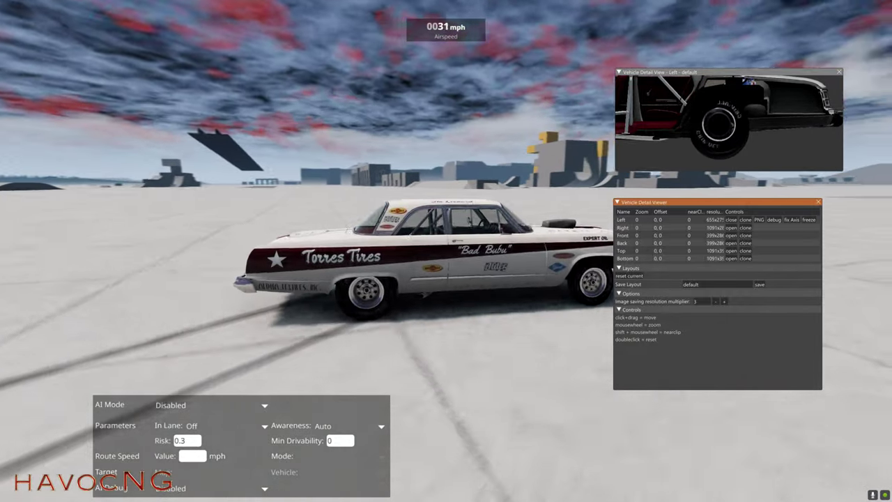
key("Down")
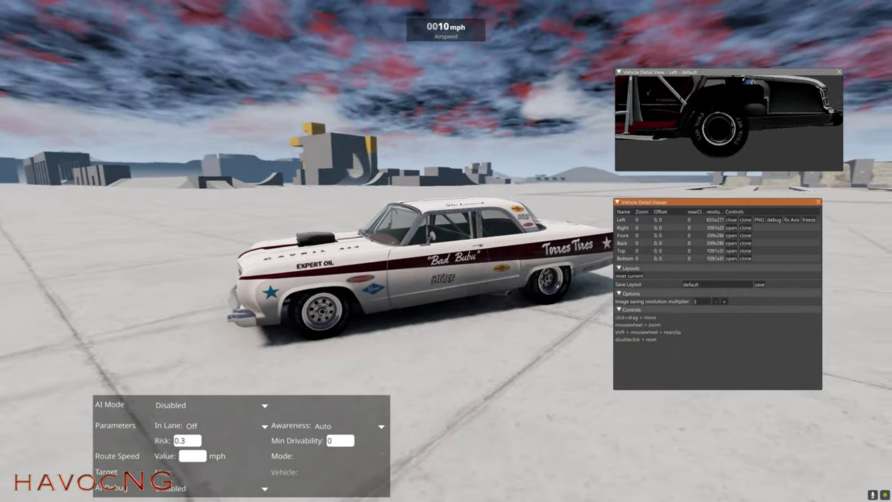